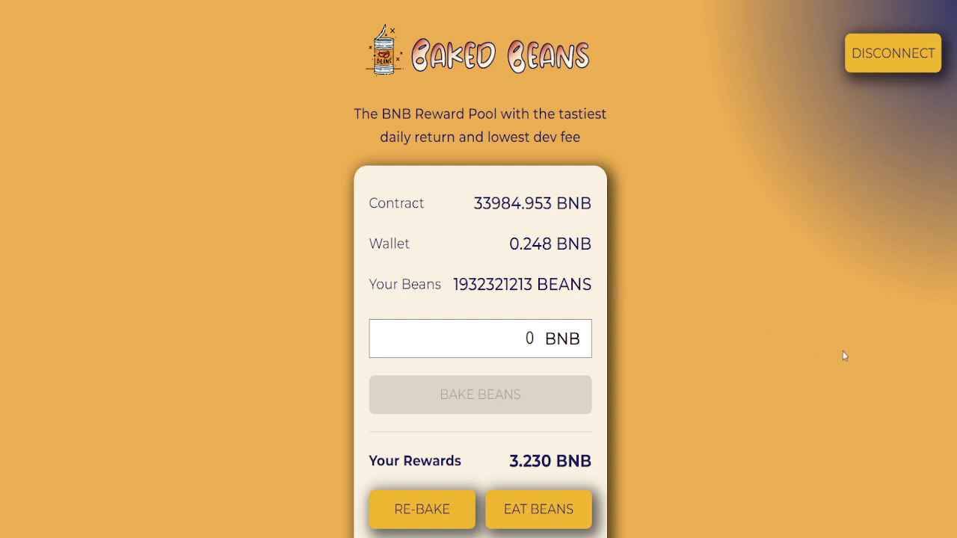
{"action": "scroll", "coordinate": [843, 356], "scroll_direction": "down", "scroll_amount": 2}
{"action": "scroll", "coordinate": [843, 355], "scroll_direction": "down", "scroll_amount": 1}
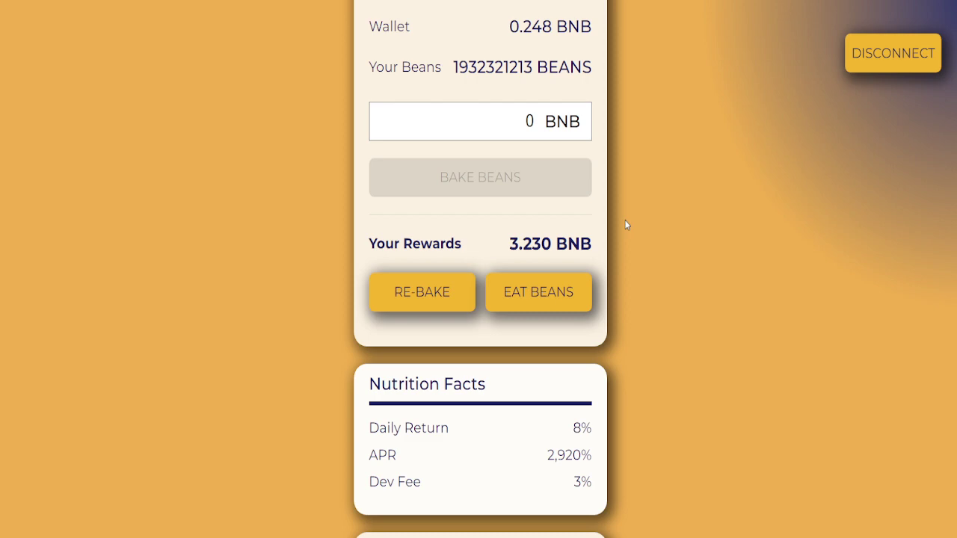
{"action": "scroll", "coordinate": [665, 235], "scroll_direction": "down", "scroll_amount": 3}
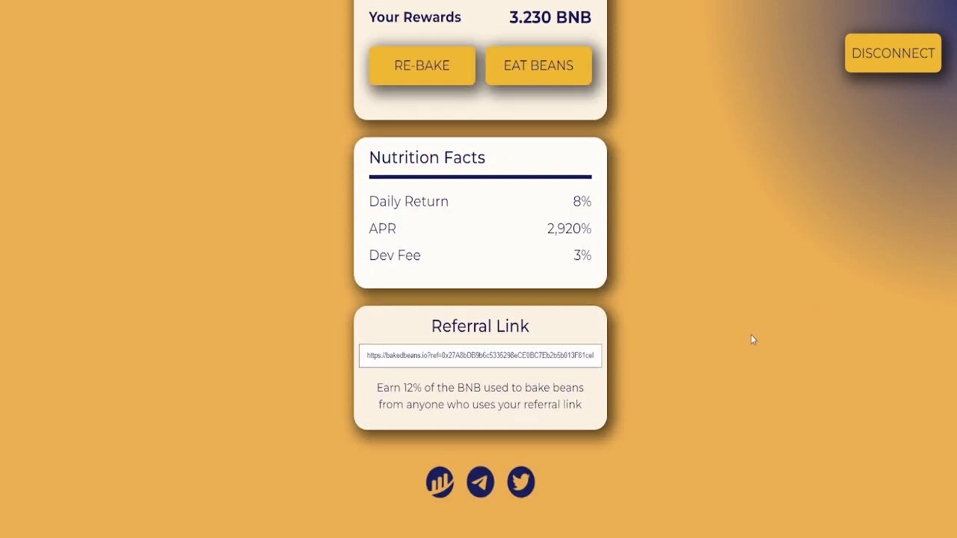
{"action": "scroll", "coordinate": [752, 341], "scroll_direction": "up", "scroll_amount": 5}
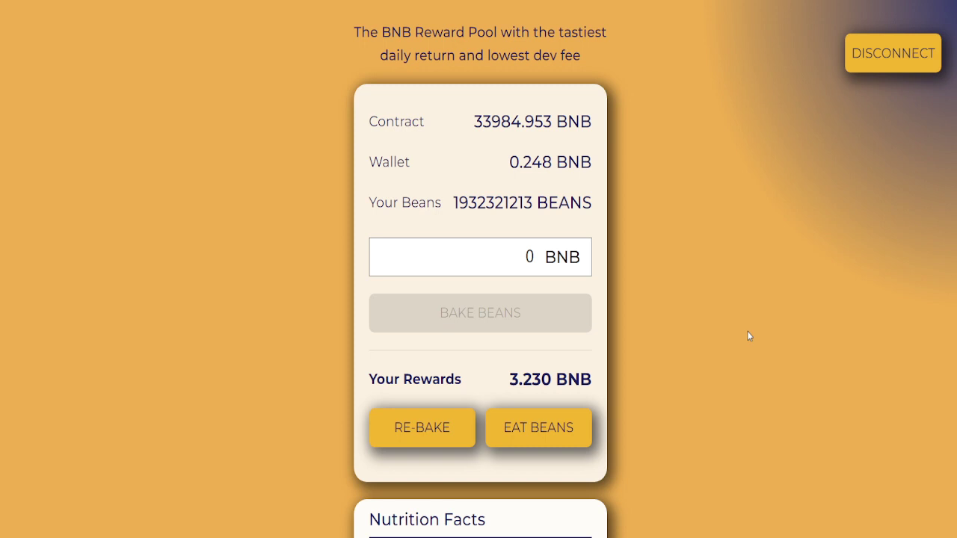
{"action": "scroll", "coordinate": [748, 336], "scroll_direction": "down", "scroll_amount": 1}
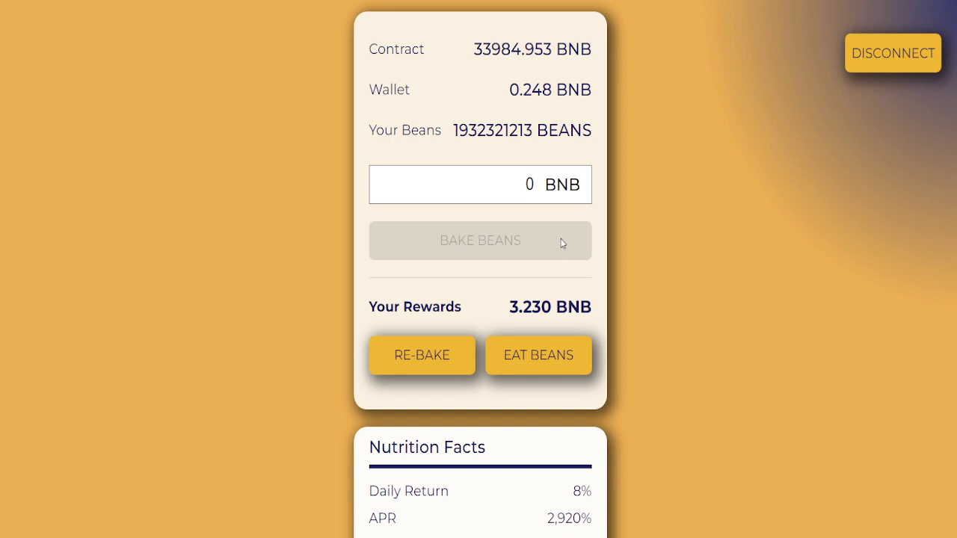
{"action": "scroll", "coordinate": [693, 264], "scroll_direction": "up", "scroll_amount": 2}
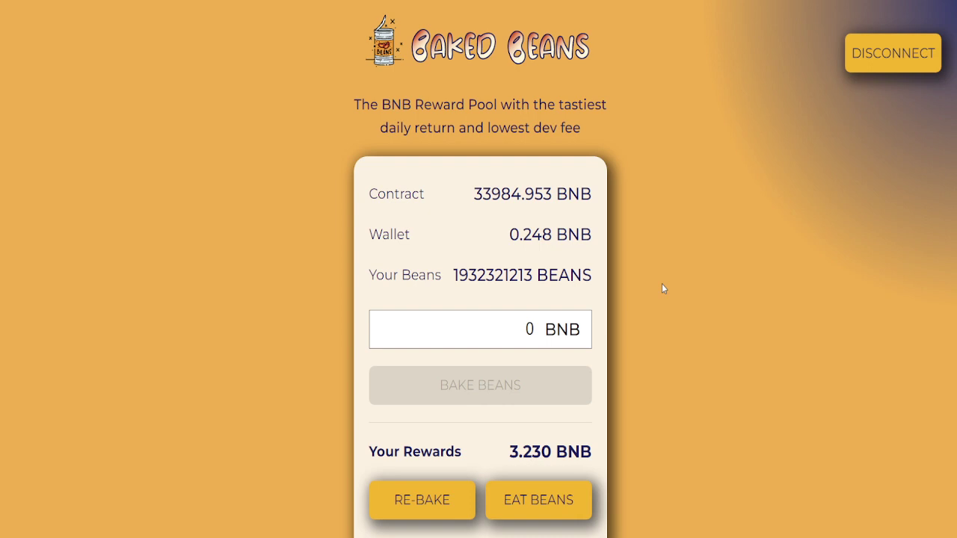
{"action": "scroll", "coordinate": [662, 289], "scroll_direction": "down", "scroll_amount": 2}
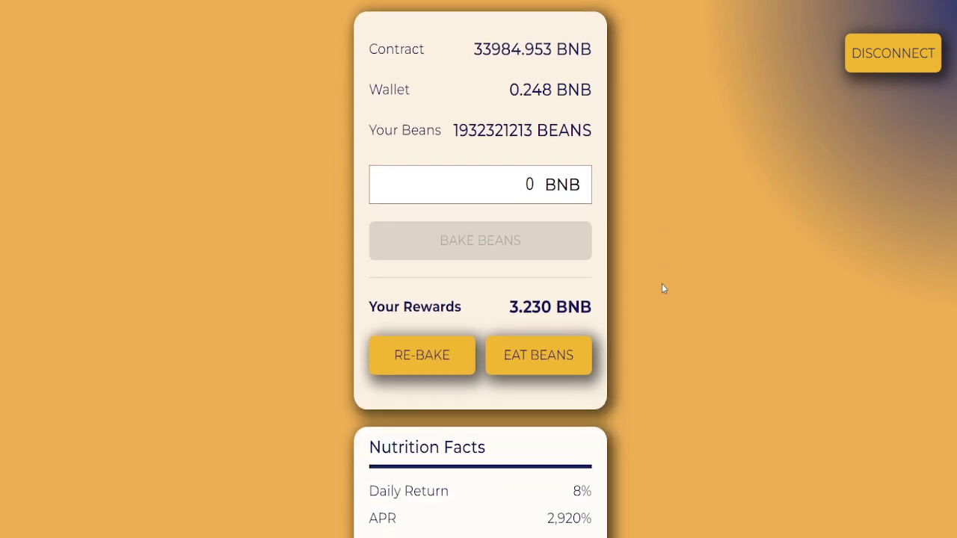
{"action": "scroll", "coordinate": [663, 289], "scroll_direction": "up", "scroll_amount": 2}
{"action": "scroll", "coordinate": [662, 288], "scroll_direction": "up", "scroll_amount": 1}
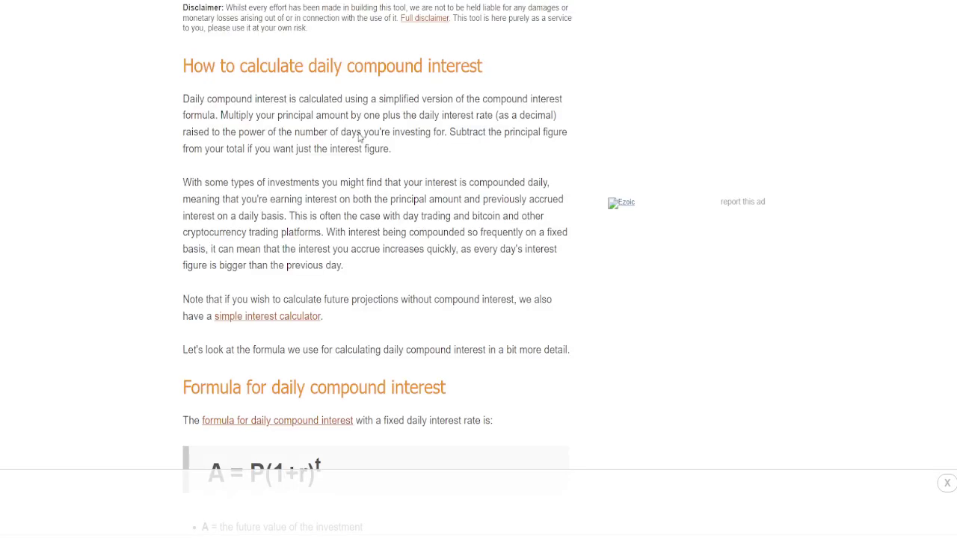
{"action": "scroll", "coordinate": [713, 295], "scroll_direction": "up", "scroll_amount": 5}
{"action": "scroll", "coordinate": [665, 281], "scroll_direction": "up", "scroll_amount": 5}
{"action": "scroll", "coordinate": [664, 280], "scroll_direction": "up", "scroll_amount": 4}
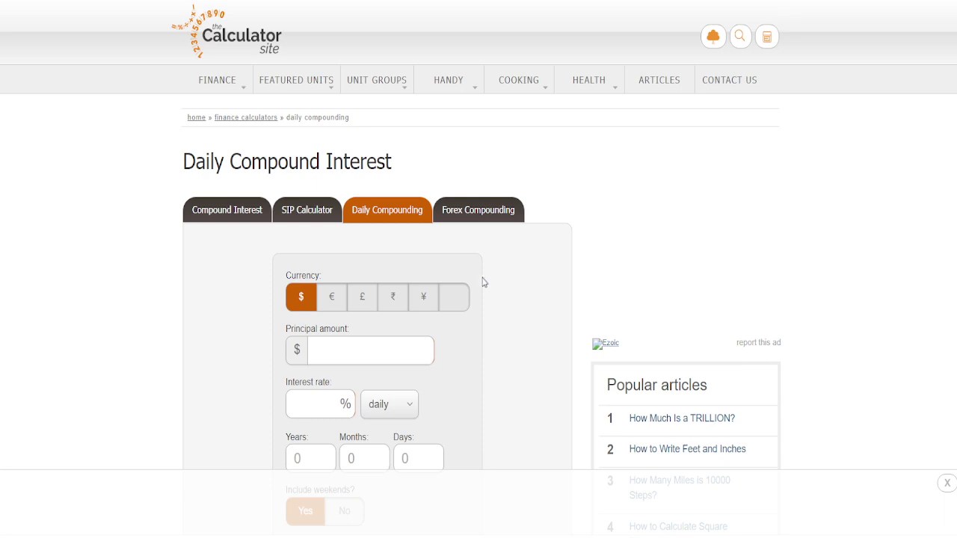
Step: Enter a $100 principal, 8% daily interest rate and a 1-month term
{"action": "left_click", "coordinate": [368, 345]}
{"action": "type", "text": "1"}
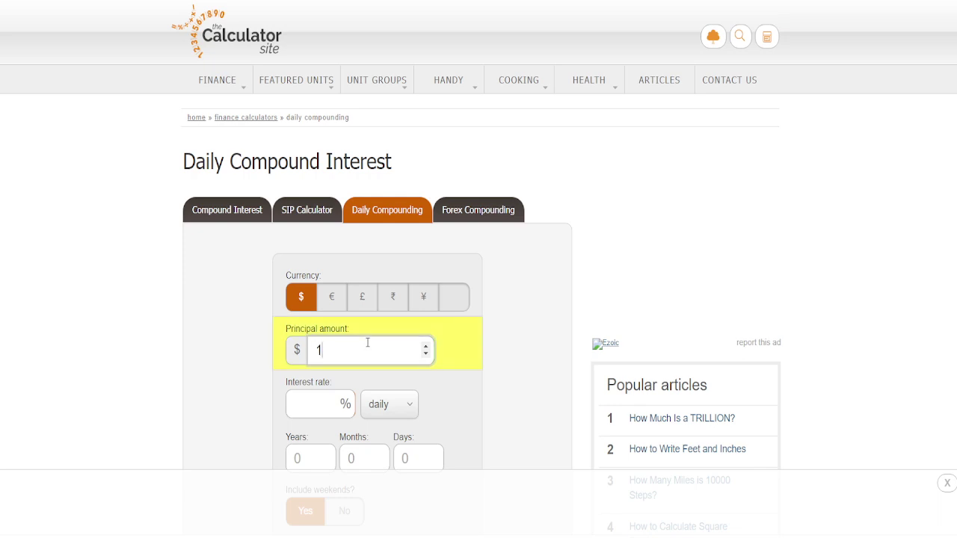
{"action": "type", "text": "00"}
{"action": "scroll", "coordinate": [479, 346], "scroll_direction": "down", "scroll_amount": 2}
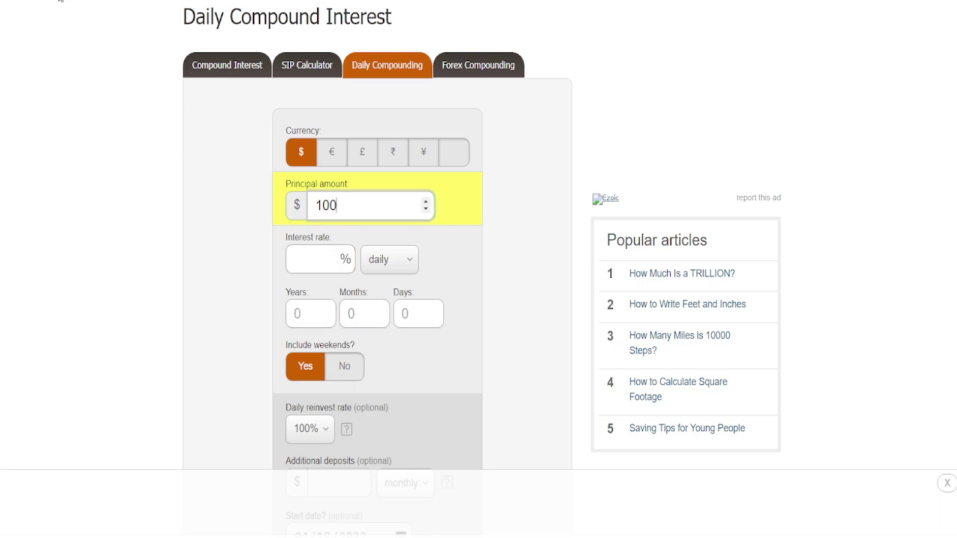
{"action": "left_click", "coordinate": [366, 208]}
{"action": "type", "text": "10"}
{"action": "type", "text": "0"}
{"action": "left_click", "coordinate": [320, 254]}
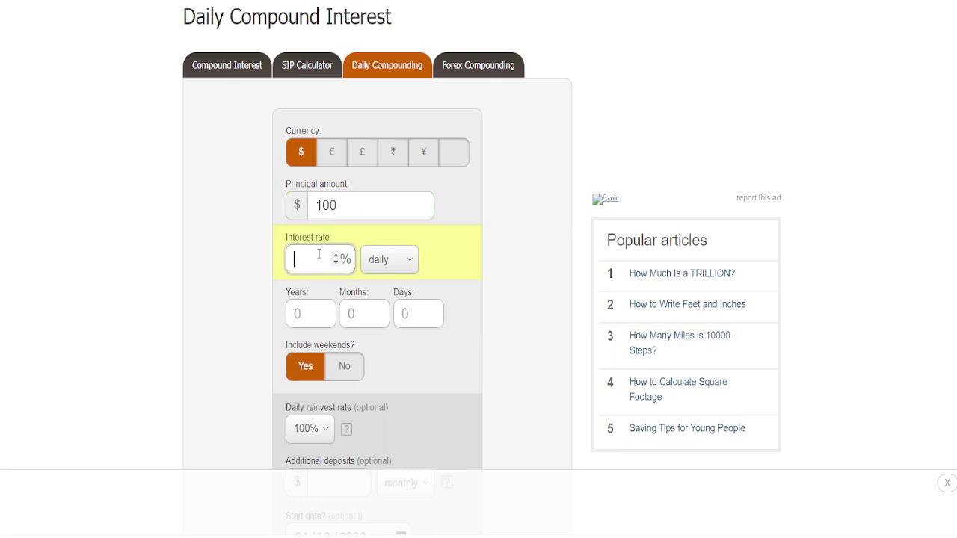
{"action": "type", "text": "8"}
{"action": "left_click", "coordinate": [382, 310]}
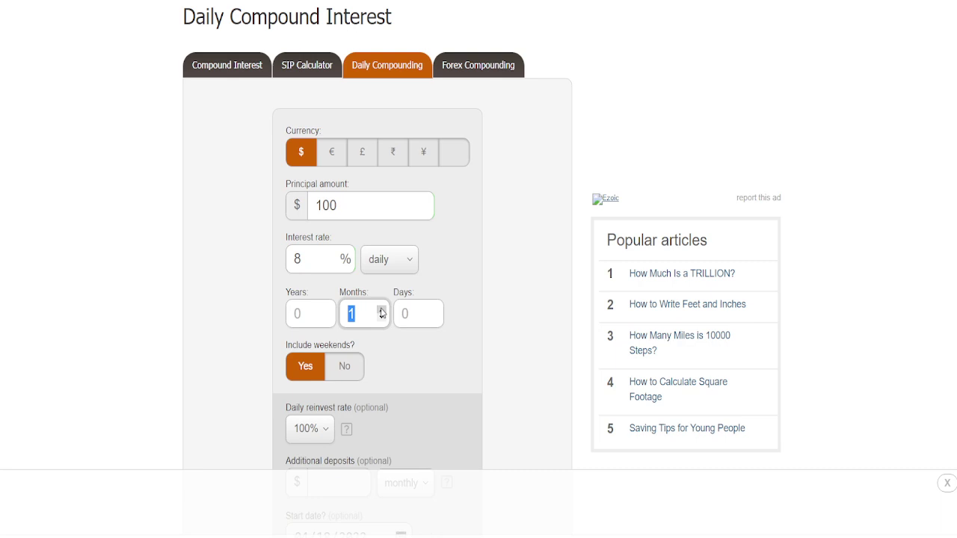
{"action": "left_click", "coordinate": [513, 317]}
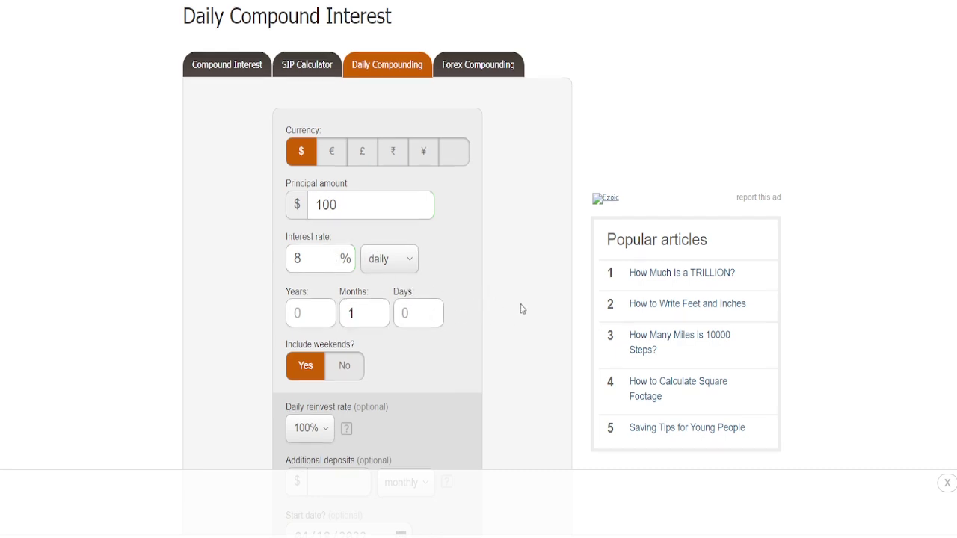
{"action": "scroll", "coordinate": [519, 310], "scroll_direction": "down", "scroll_amount": 1}
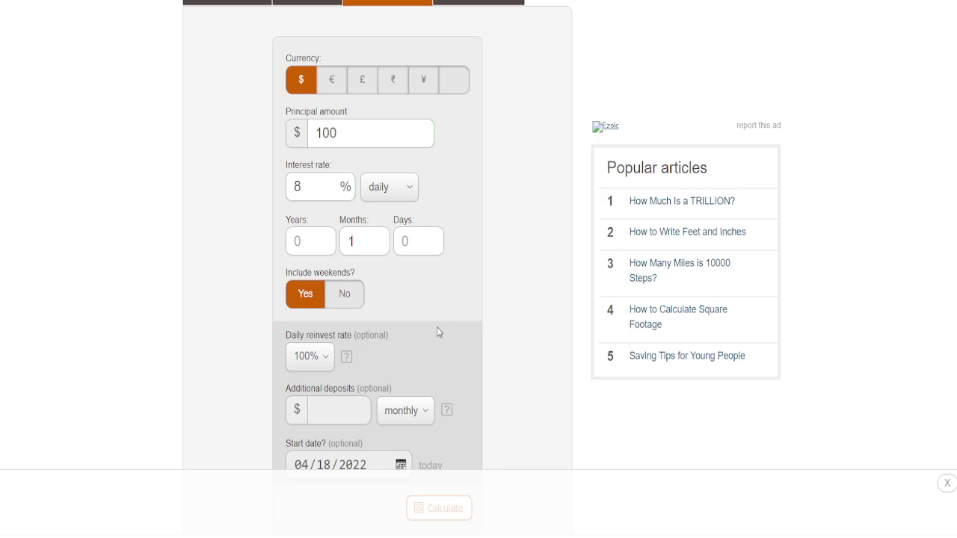
{"action": "scroll", "coordinate": [438, 332], "scroll_direction": "down", "scroll_amount": 1}
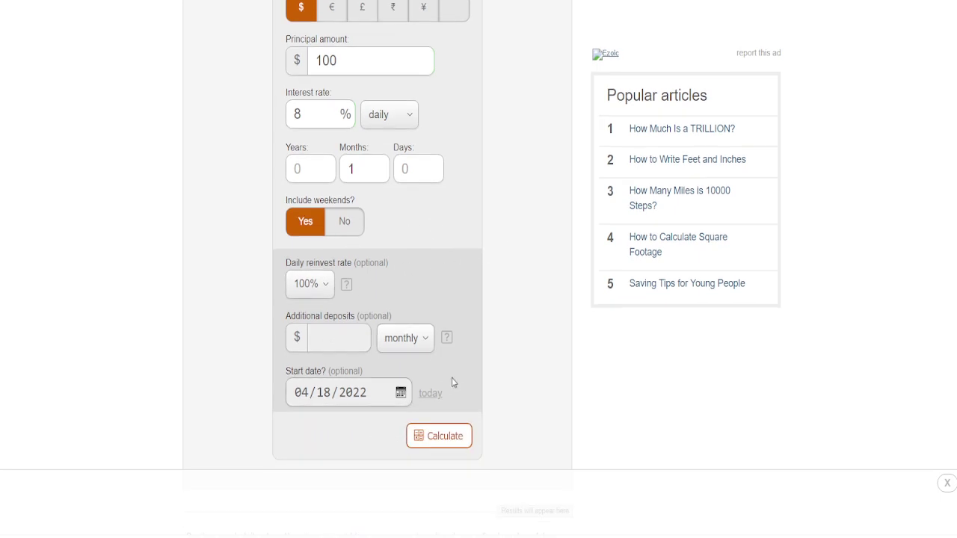
Step: Calculate the result: $1,006.27 investment value, $906.27 interest and 906.3% profit
{"action": "left_click", "coordinate": [439, 437]}
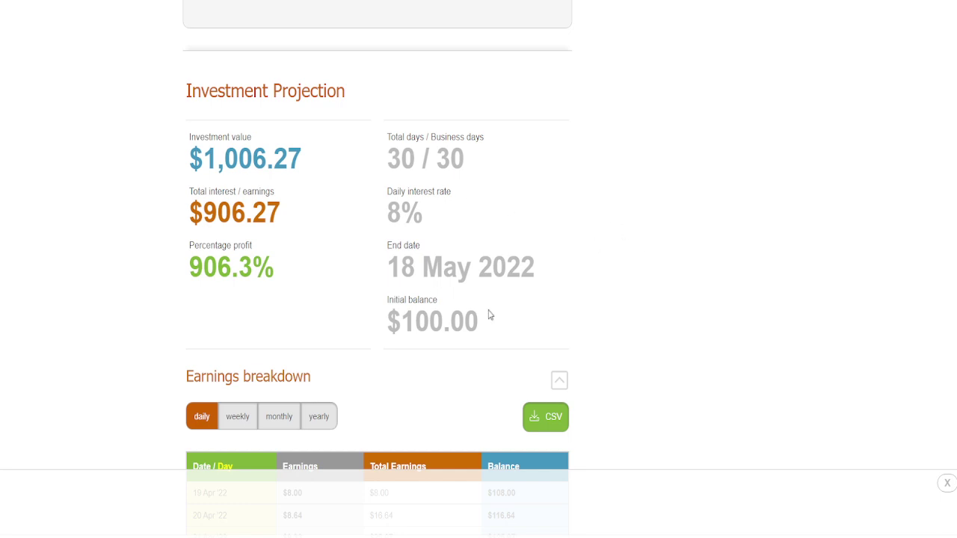
{"action": "left_click_drag", "start_coordinate": [482, 325], "coordinate": [402, 323]}
{"action": "left_click", "coordinate": [527, 314]}
{"action": "scroll", "coordinate": [680, 295], "scroll_direction": "down", "scroll_amount": 3}
{"action": "scroll", "coordinate": [680, 295], "scroll_direction": "down", "scroll_amount": 1}
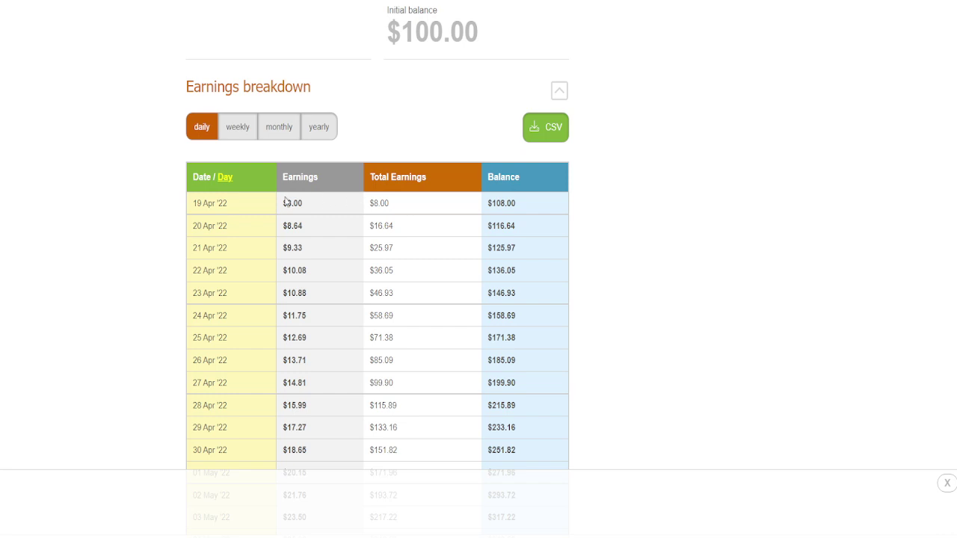
Step: Highlight the $8.00 first-day and $8.64 second-day earnings in the breakdown table
{"action": "left_click_drag", "start_coordinate": [282, 203], "coordinate": [303, 200]}
{"action": "left_click_drag", "start_coordinate": [302, 225], "coordinate": [284, 225]}
{"action": "mouse_move", "coordinate": [397, 227]}
{"action": "left_mouse_down"}
{"action": "mouse_move", "coordinate": [376, 226]}
{"action": "mouse_move", "coordinate": [373, 203]}
{"action": "left_mouse_up"}
{"action": "scroll", "coordinate": [298, 267], "scroll_direction": "down", "scroll_amount": 1}
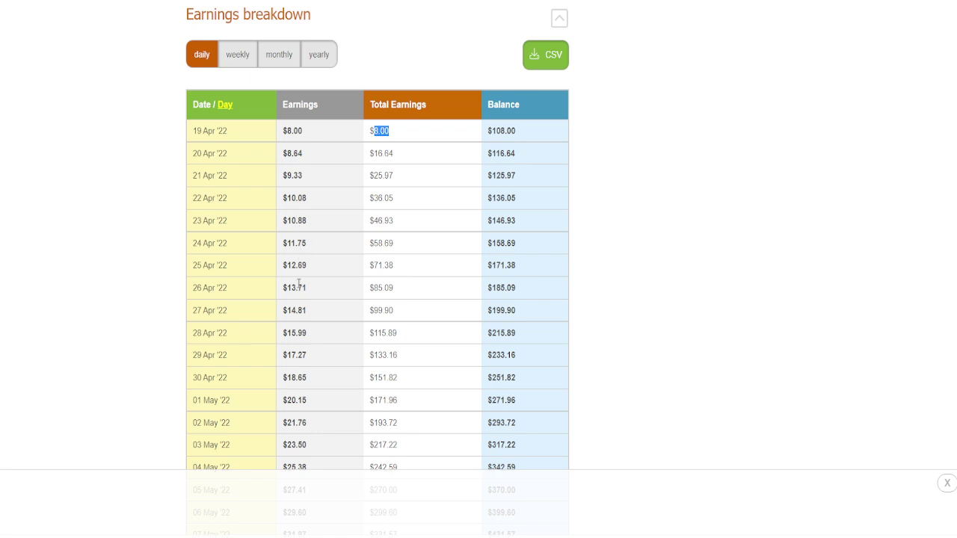
{"action": "scroll", "coordinate": [284, 328], "scroll_direction": "down", "scroll_amount": 1}
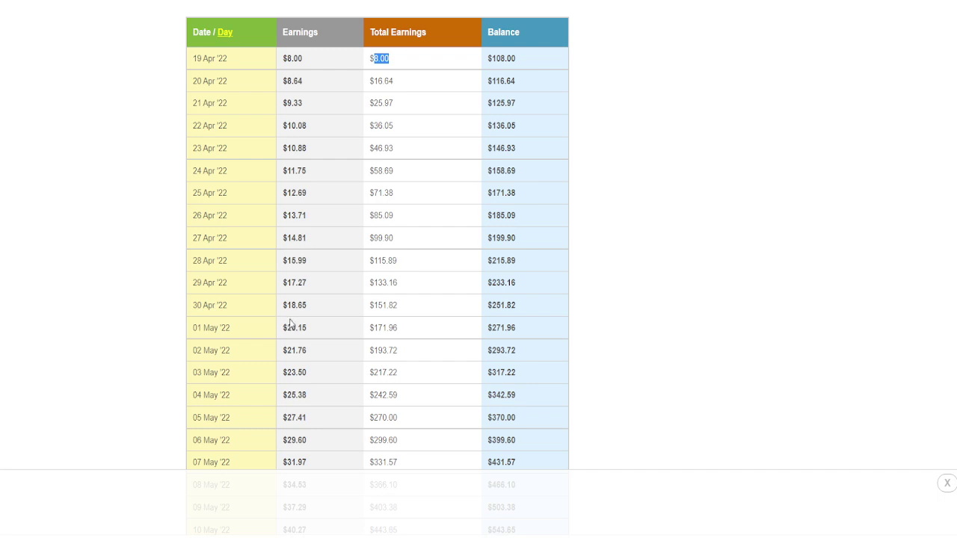
{"action": "scroll", "coordinate": [290, 324], "scroll_direction": "down", "scroll_amount": 1}
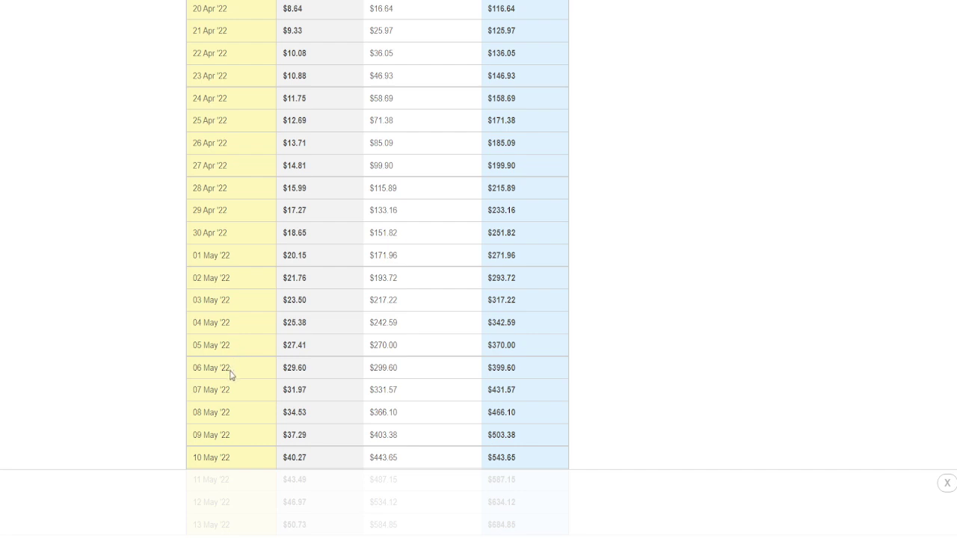
{"action": "scroll", "coordinate": [230, 377], "scroll_direction": "down", "scroll_amount": 1}
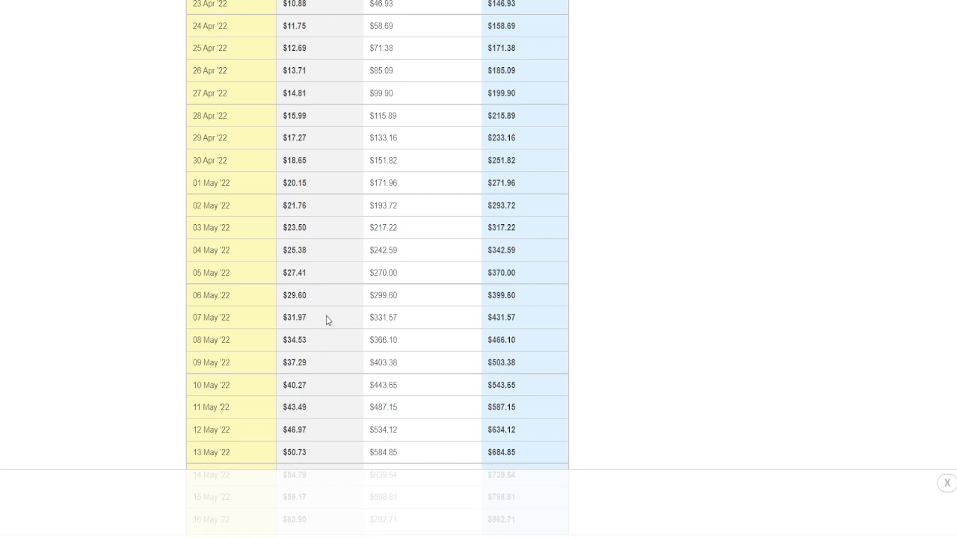
{"action": "scroll", "coordinate": [292, 276], "scroll_direction": "down", "scroll_amount": 2}
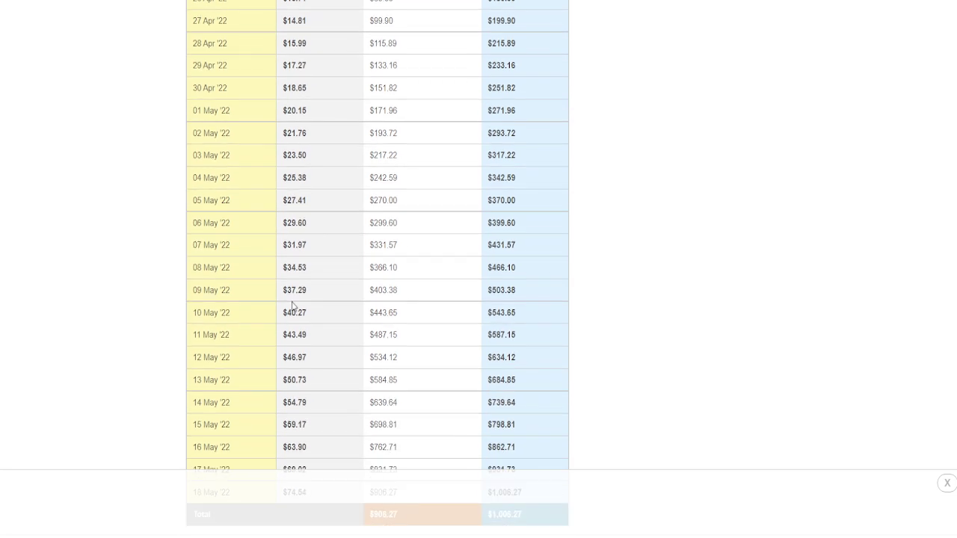
{"action": "scroll", "coordinate": [292, 304], "scroll_direction": "down", "scroll_amount": 1}
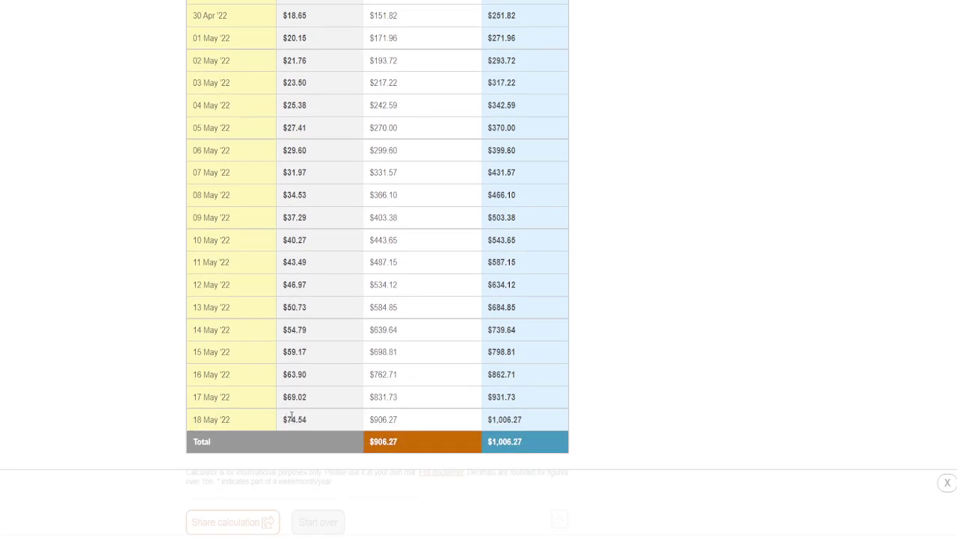
{"action": "scroll", "coordinate": [453, 359], "scroll_direction": "up", "scroll_amount": 5}
{"action": "scroll", "coordinate": [538, 346], "scroll_direction": "up", "scroll_amount": 5}
{"action": "scroll", "coordinate": [385, 316], "scroll_direction": "up", "scroll_amount": 5}
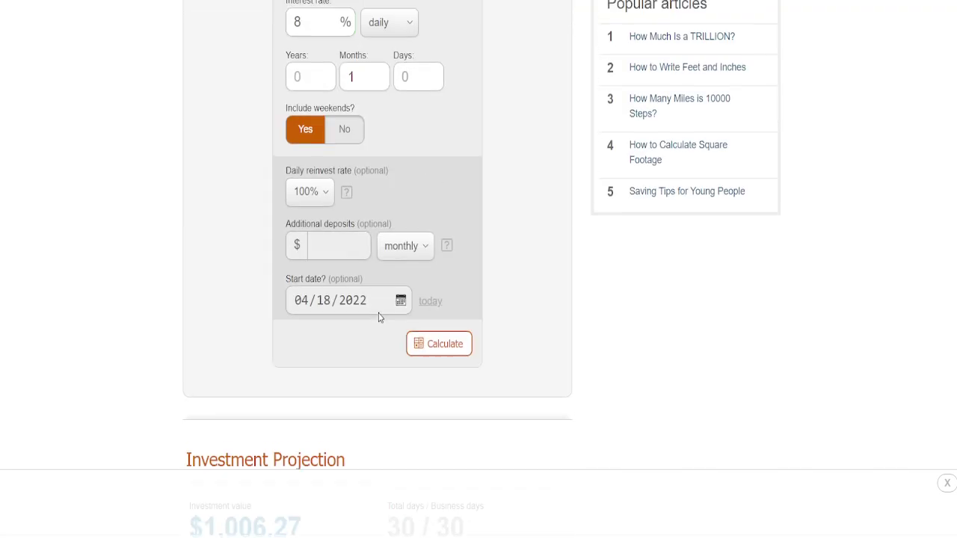
{"action": "scroll", "coordinate": [379, 317], "scroll_direction": "up", "scroll_amount": 3}
Step: Set Months to 2, recalculate, and highlight the $10,935.76 investment value
{"action": "left_click", "coordinate": [382, 355]}
{"action": "scroll", "coordinate": [532, 384], "scroll_direction": "down", "scroll_amount": 2}
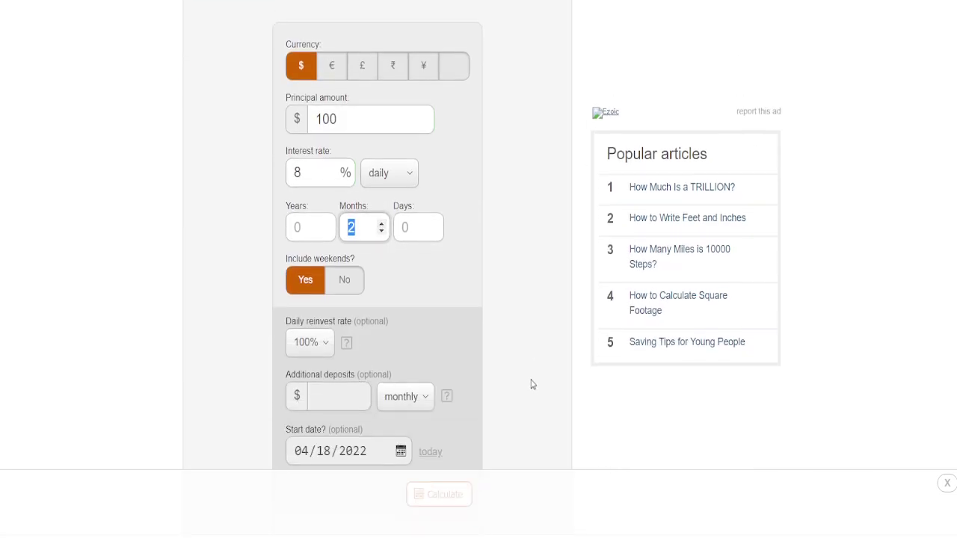
{"action": "scroll", "coordinate": [534, 373], "scroll_direction": "down", "scroll_amount": 4}
{"action": "left_click", "coordinate": [441, 201]}
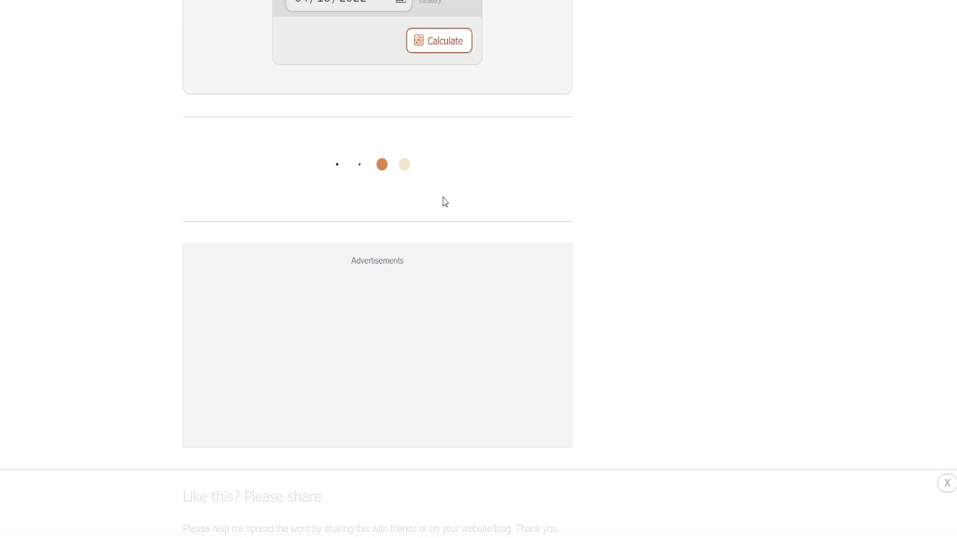
{"action": "left_click_drag", "start_coordinate": [332, 164], "coordinate": [204, 159]}
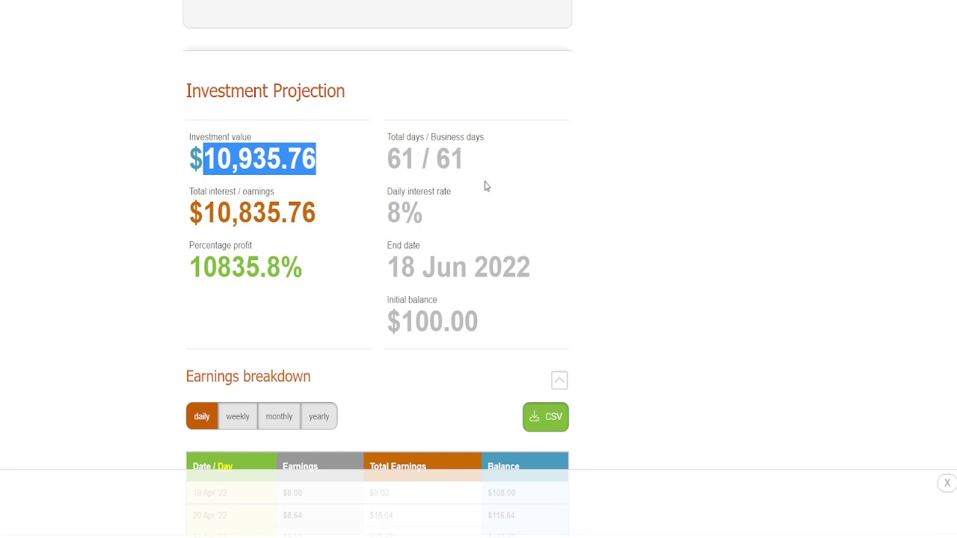
{"action": "left_click", "coordinate": [618, 240]}
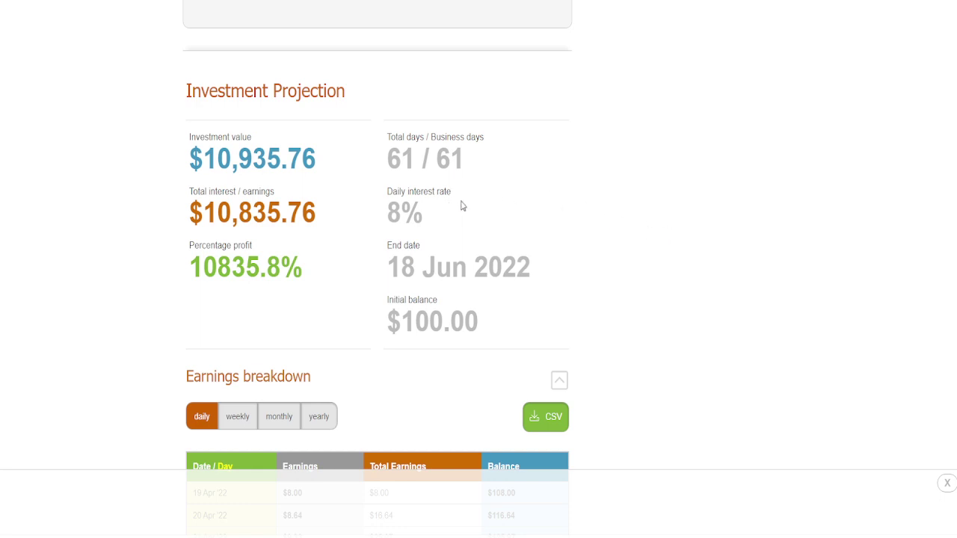
{"action": "scroll", "coordinate": [660, 276], "scroll_direction": "down", "scroll_amount": 5}
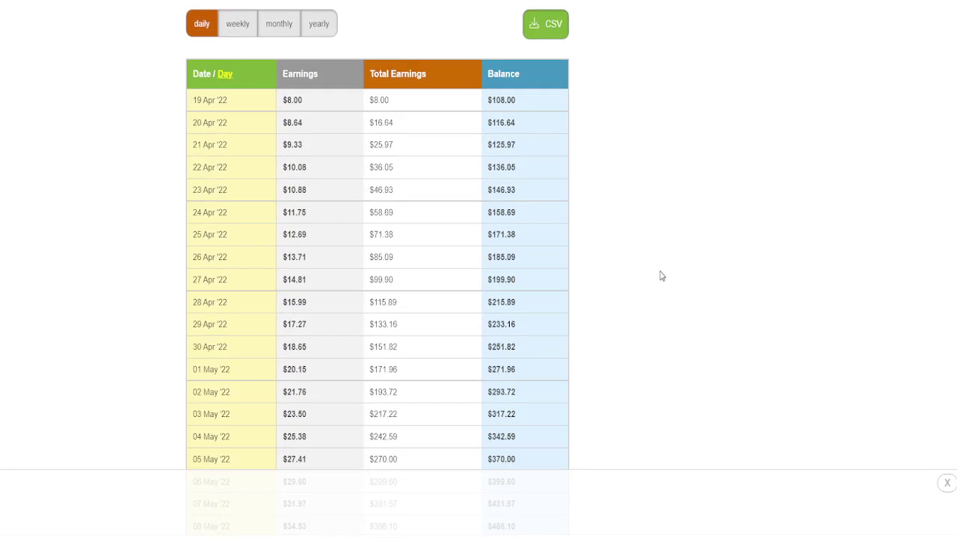
{"action": "scroll", "coordinate": [660, 276], "scroll_direction": "down", "scroll_amount": 2}
{"action": "scroll", "coordinate": [662, 276], "scroll_direction": "down", "scroll_amount": 3}
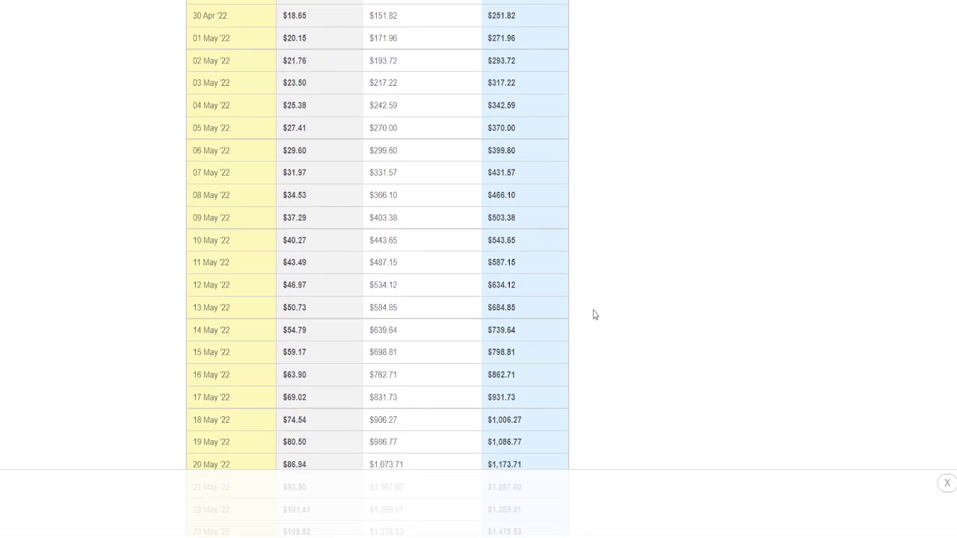
{"action": "scroll", "coordinate": [303, 420], "scroll_direction": "down", "scroll_amount": 1}
{"action": "scroll", "coordinate": [284, 371], "scroll_direction": "down", "scroll_amount": 1}
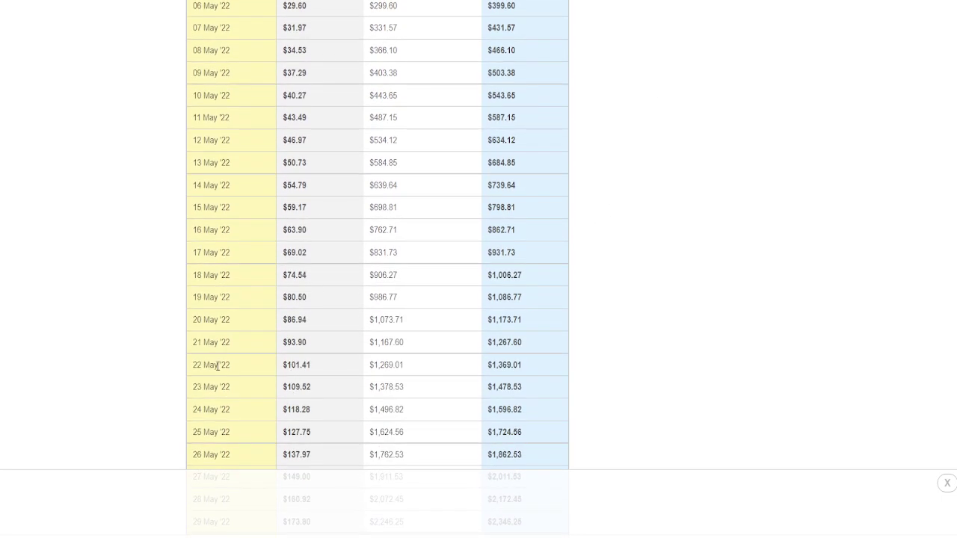
Step: Highlight the 22 May date and its $101.41 earnings in the breakdown
{"action": "left_click_drag", "start_coordinate": [193, 366], "coordinate": [357, 372]}
{"action": "left_click_drag", "start_coordinate": [311, 365], "coordinate": [283, 365]}
{"action": "left_click", "coordinate": [590, 351]}
{"action": "left_click_drag", "start_coordinate": [309, 365], "coordinate": [282, 367]}
{"action": "left_click", "coordinate": [281, 369]}
Step: Highlight the 22 May $1,369.01 balance and the 24 May $118.28 earnings
{"action": "left_click_drag", "start_coordinate": [282, 366], "coordinate": [289, 367]}
{"action": "left_click_drag", "start_coordinate": [549, 367], "coordinate": [486, 371]}
{"action": "left_click_drag", "start_coordinate": [314, 366], "coordinate": [283, 365]}
{"action": "left_click", "coordinate": [625, 343]}
{"action": "mouse_move", "coordinate": [311, 388]}
{"action": "left_mouse_down"}
{"action": "mouse_move", "coordinate": [283, 391]}
{"action": "mouse_move", "coordinate": [281, 416]}
{"action": "left_mouse_up"}
{"action": "scroll", "coordinate": [327, 420], "scroll_direction": "down", "scroll_amount": 1}
{"action": "scroll", "coordinate": [328, 420], "scroll_direction": "down", "scroll_amount": 2}
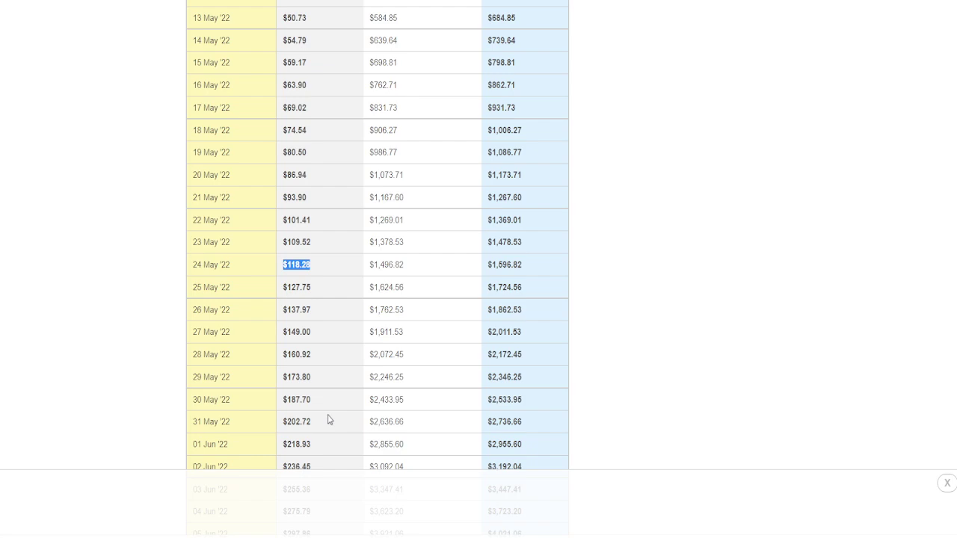
{"action": "scroll", "coordinate": [328, 420], "scroll_direction": "down", "scroll_amount": 2}
{"action": "scroll", "coordinate": [327, 417], "scroll_direction": "down", "scroll_amount": 4}
{"action": "scroll", "coordinate": [328, 415], "scroll_direction": "down", "scroll_amount": 1}
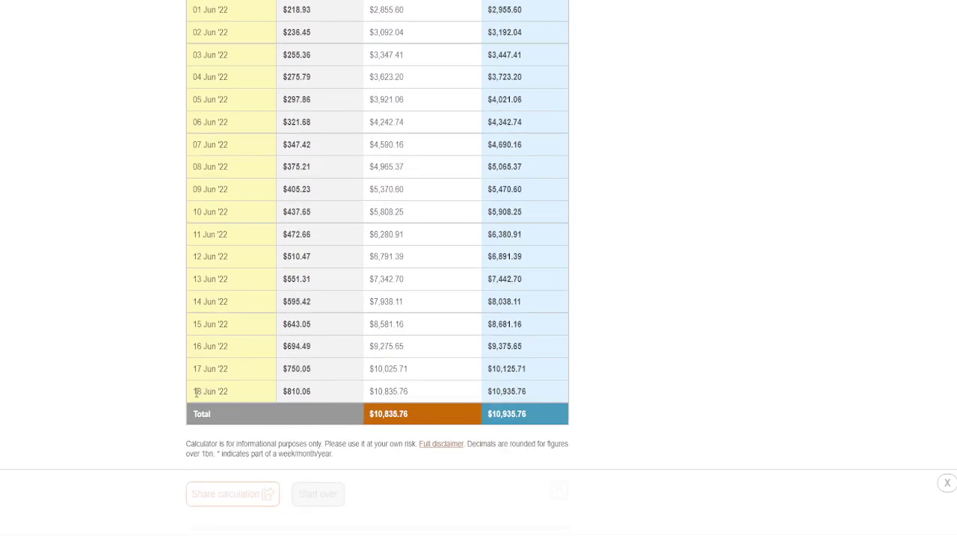
Step: Highlight the final 18 Jun row's date and its $810.06 earnings
{"action": "left_click_drag", "start_coordinate": [193, 391], "coordinate": [202, 392]}
{"action": "left_click_drag", "start_coordinate": [284, 392], "coordinate": [311, 391]}
{"action": "left_click", "coordinate": [858, 342]}
{"action": "scroll", "coordinate": [473, 396], "scroll_direction": "up", "scroll_amount": 2}
{"action": "scroll", "coordinate": [473, 396], "scroll_direction": "up", "scroll_amount": 3}
{"action": "scroll", "coordinate": [471, 396], "scroll_direction": "up", "scroll_amount": 5}
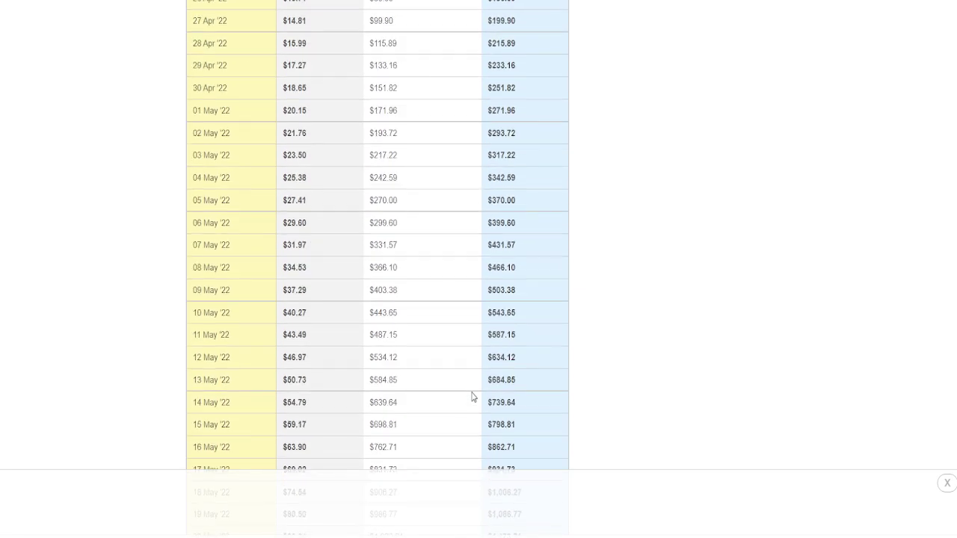
{"action": "scroll", "coordinate": [472, 397], "scroll_direction": "up", "scroll_amount": 5}
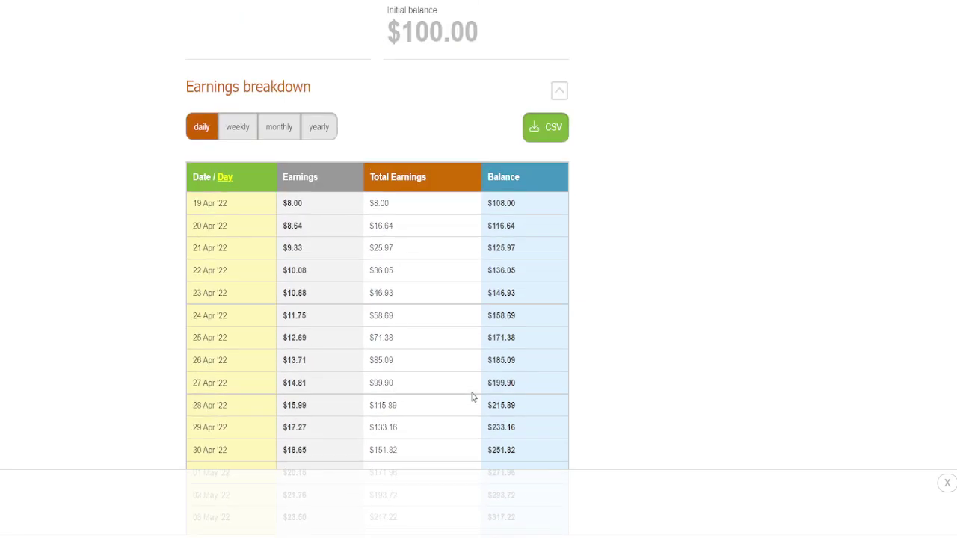
{"action": "scroll", "coordinate": [471, 397], "scroll_direction": "up", "scroll_amount": 1}
{"action": "scroll", "coordinate": [471, 397], "scroll_direction": "up", "scroll_amount": 3}
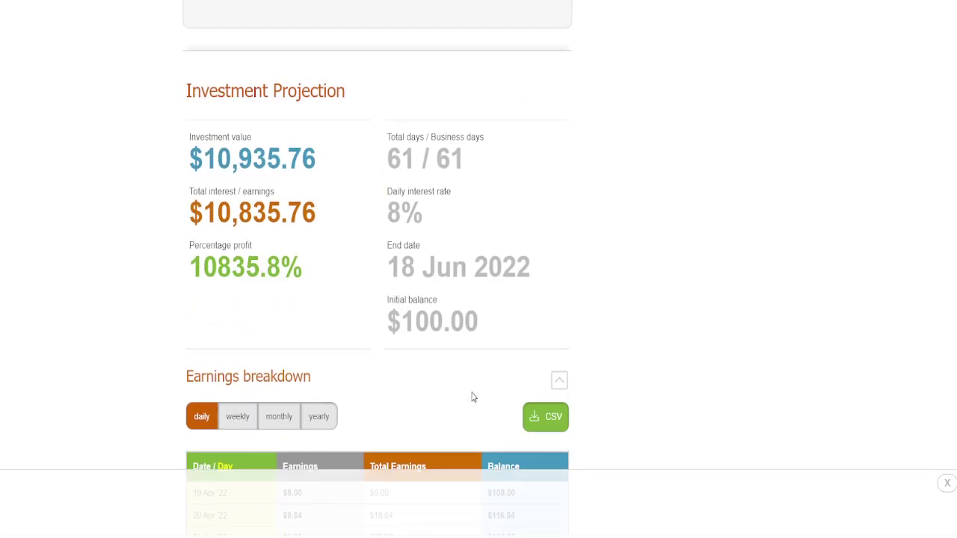
{"action": "scroll", "coordinate": [472, 397], "scroll_direction": "up", "scroll_amount": 1}
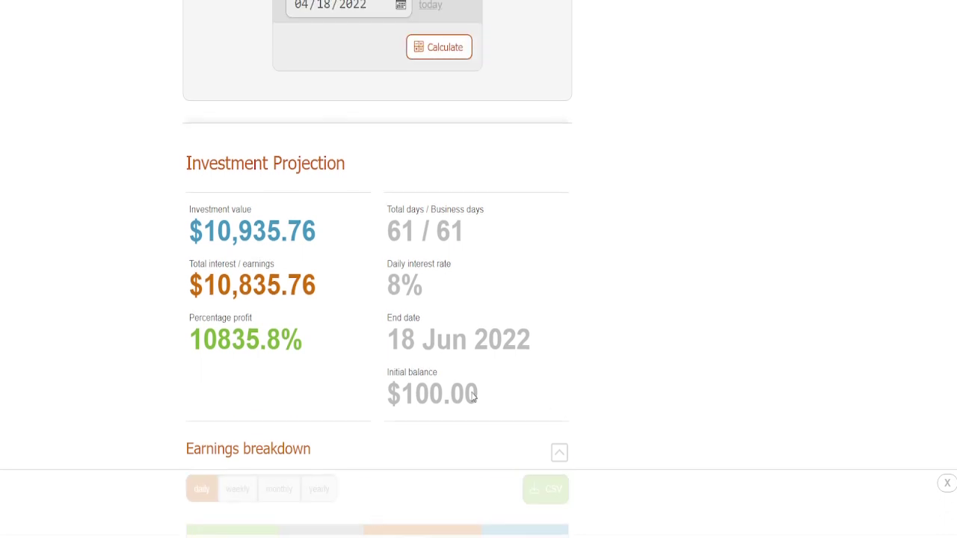
{"action": "scroll", "coordinate": [472, 397], "scroll_direction": "up", "scroll_amount": 2}
{"action": "scroll", "coordinate": [471, 396], "scroll_direction": "up", "scroll_amount": 1}
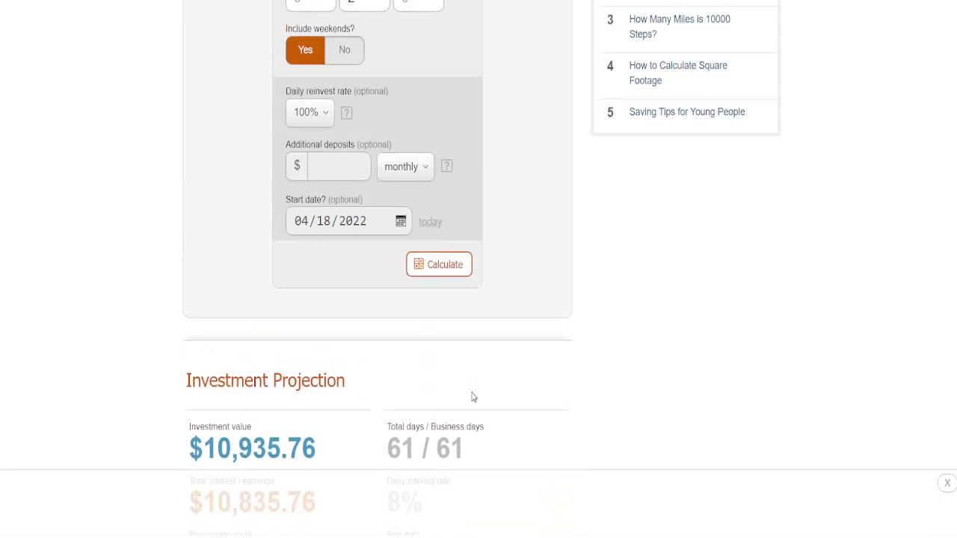
{"action": "scroll", "coordinate": [471, 397], "scroll_direction": "up", "scroll_amount": 3}
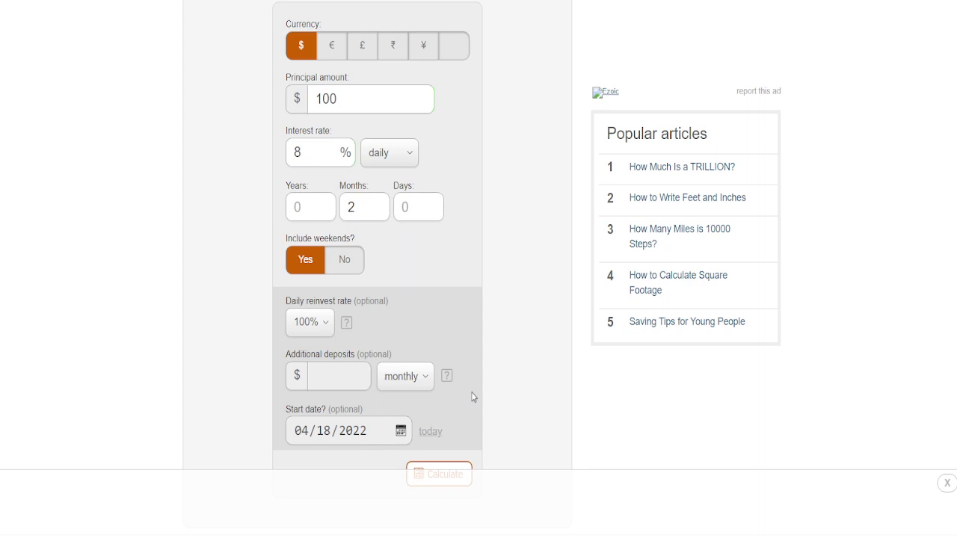